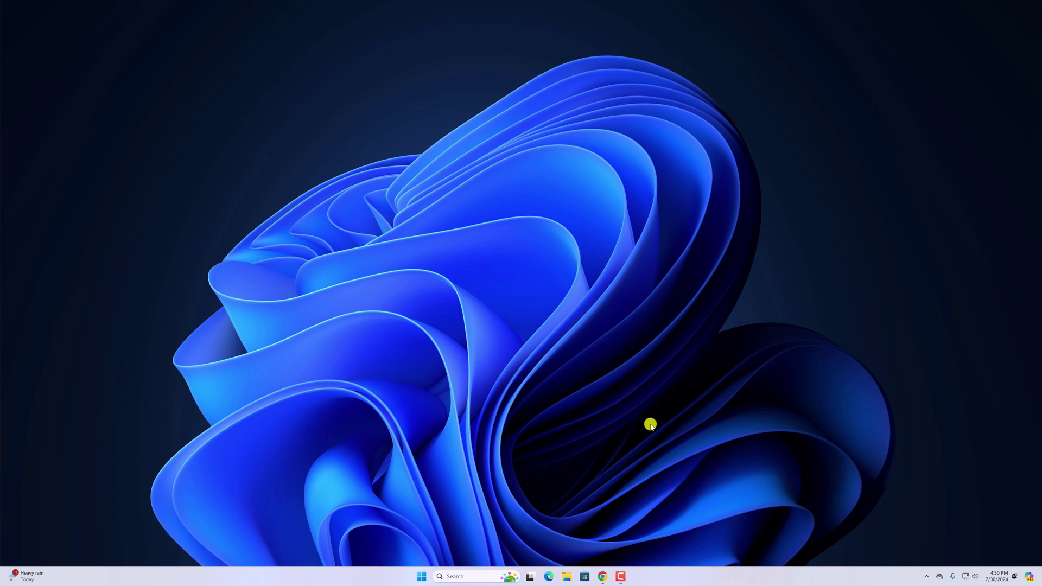
Step: Download the 64-bit VLC 3.0.21 installer from the official VideoLAN result and launch it
click(602, 576)
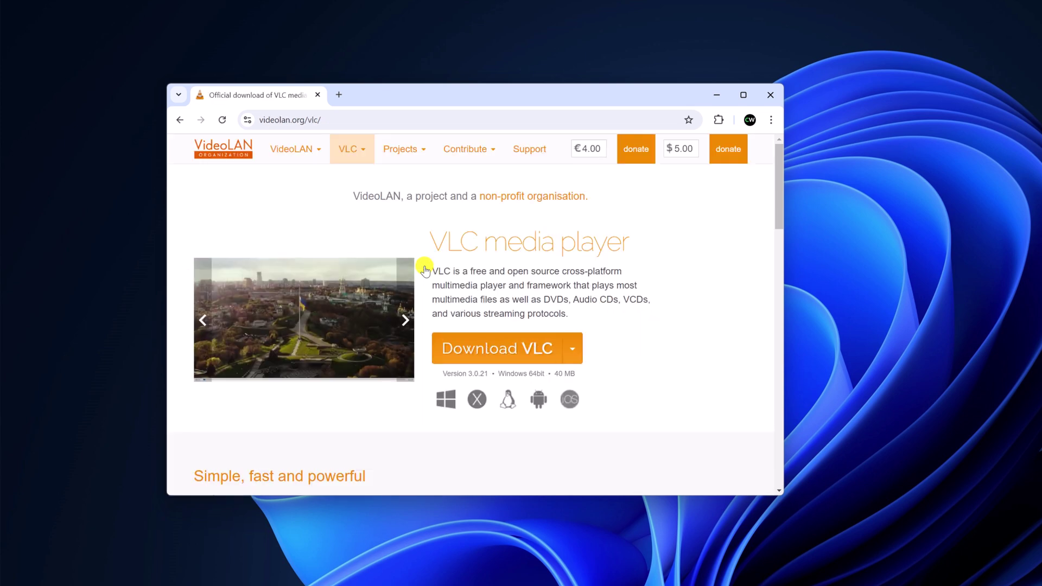
click(551, 350)
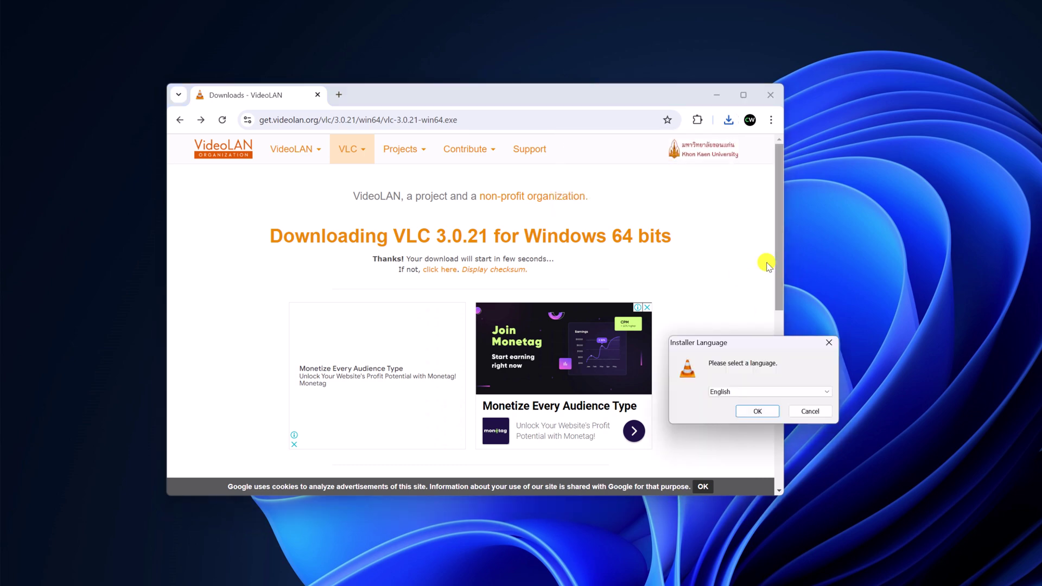
Step: Minimize Chrome and start VLC setup with English as the installer language
click(717, 95)
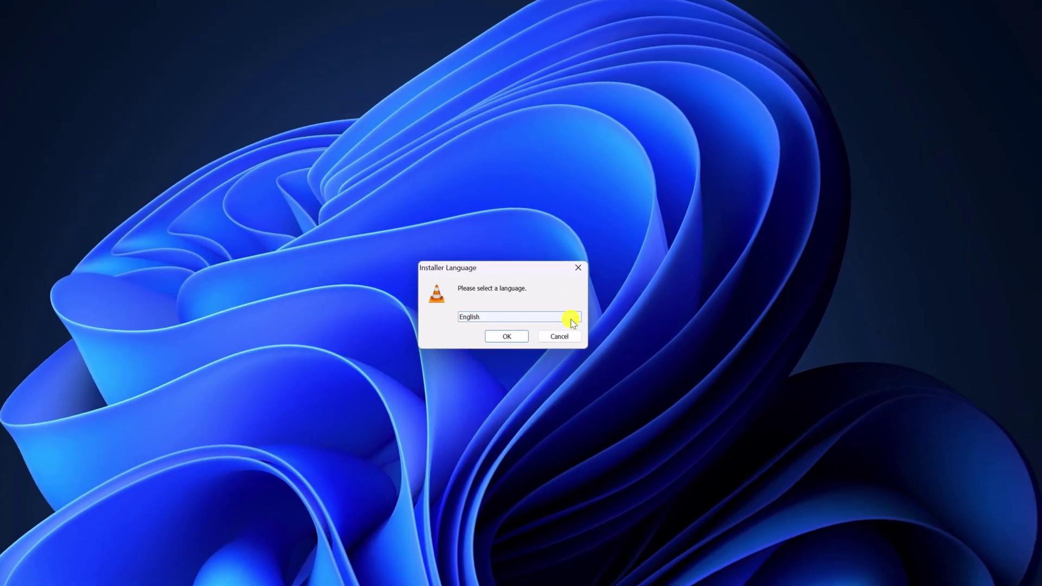
click(679, 350)
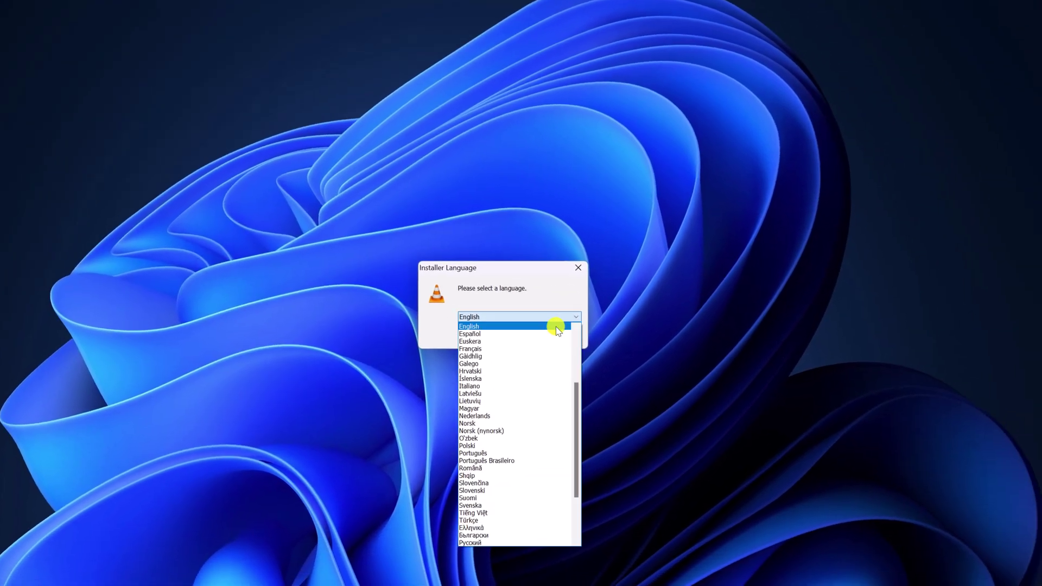
click(557, 329)
click(517, 337)
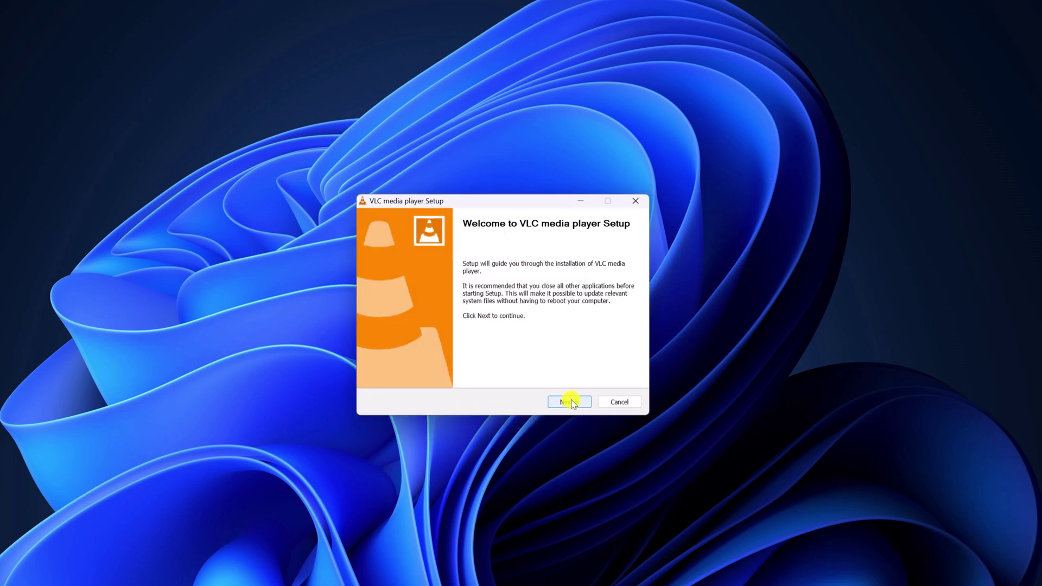
Step: Accept the licence and default components, keeping the C:\Program Files\VideoLAN\VLC install folder
click(570, 402)
scroll(559, 290, down, 1)
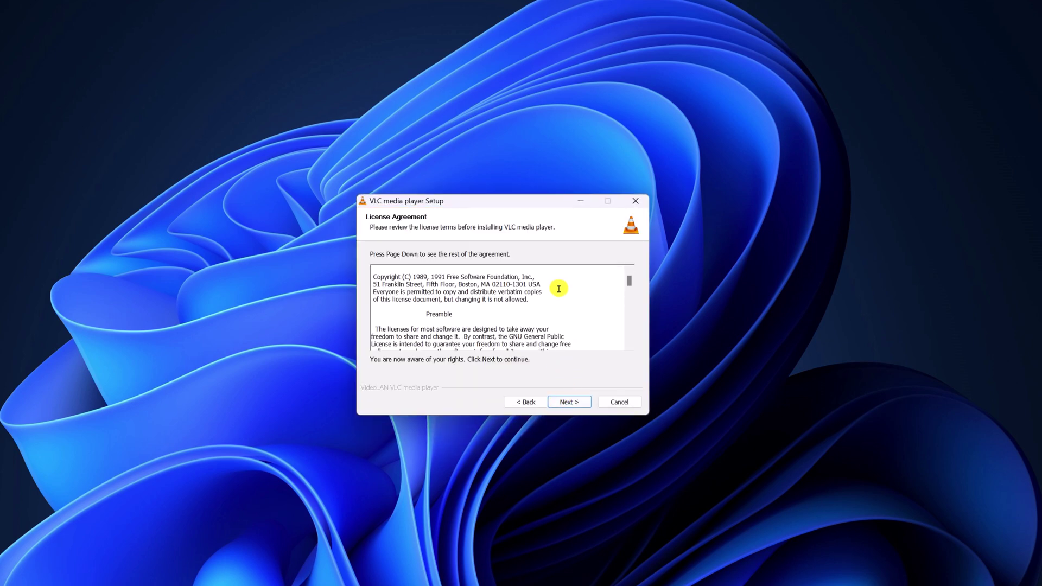
scroll(559, 290, down, 3)
scroll(568, 298, down, 3)
scroll(554, 312, down, 2)
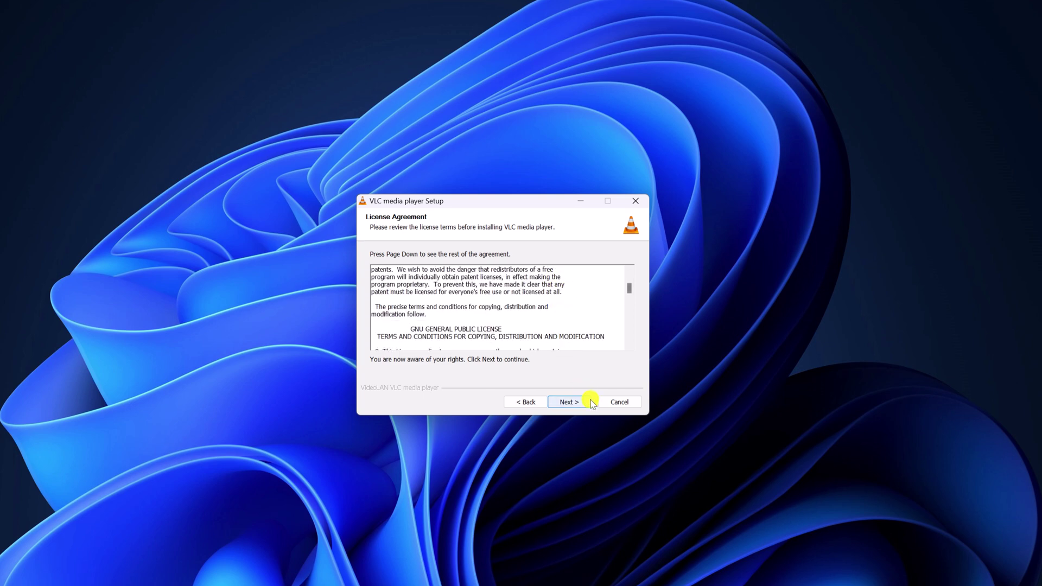
click(569, 403)
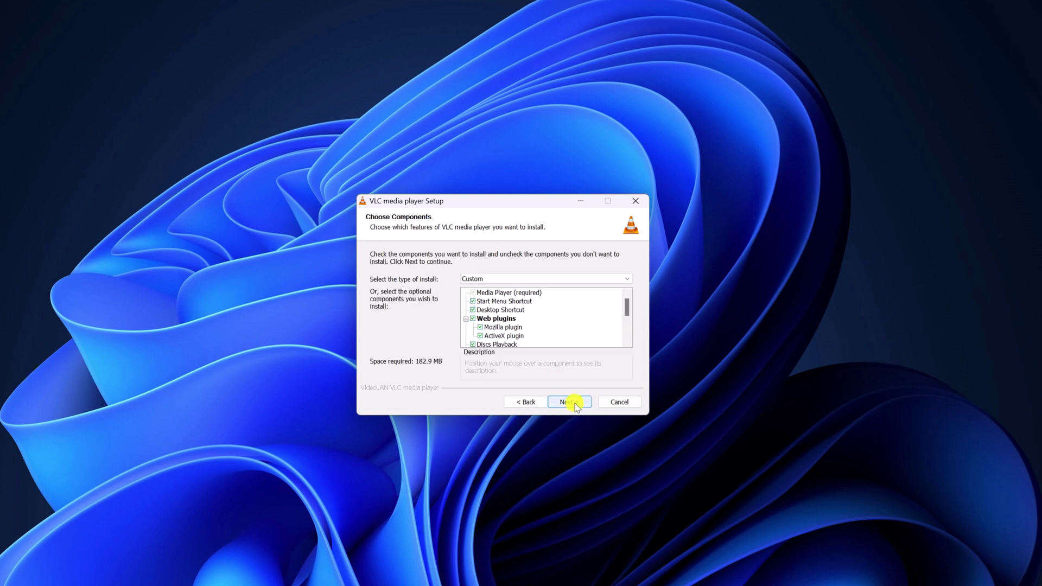
click(573, 403)
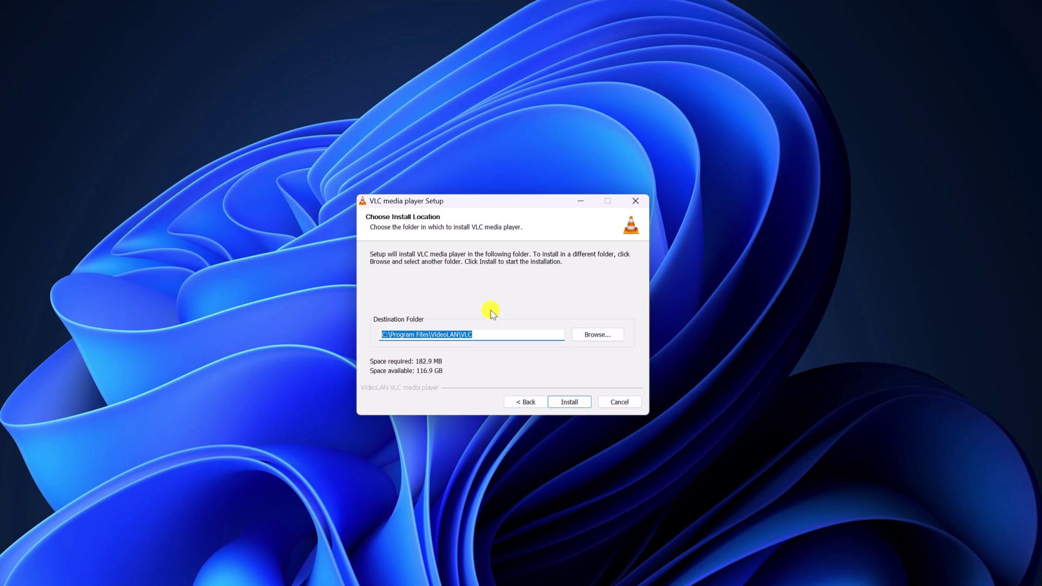
click(604, 338)
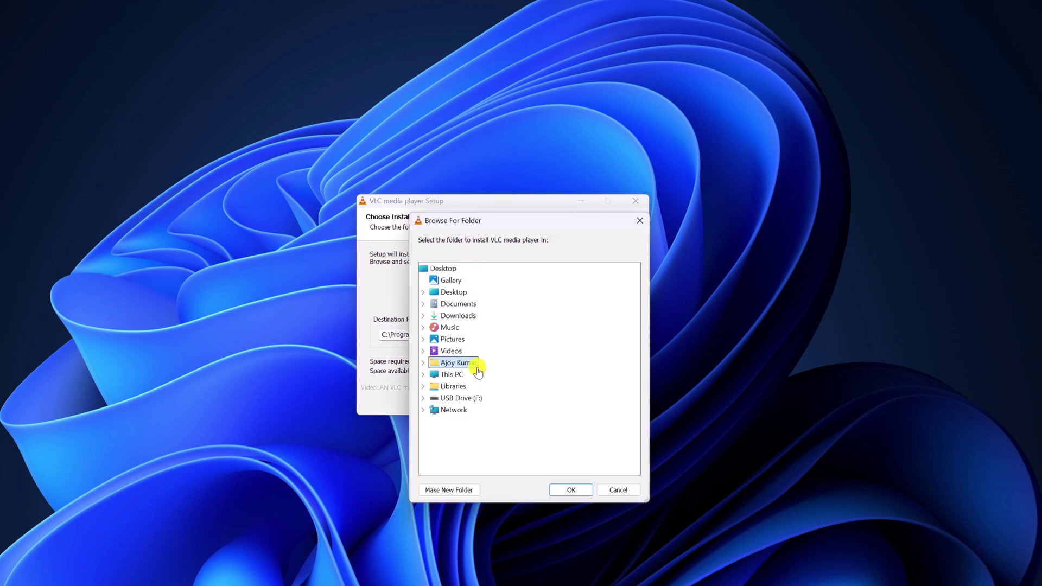
click(618, 489)
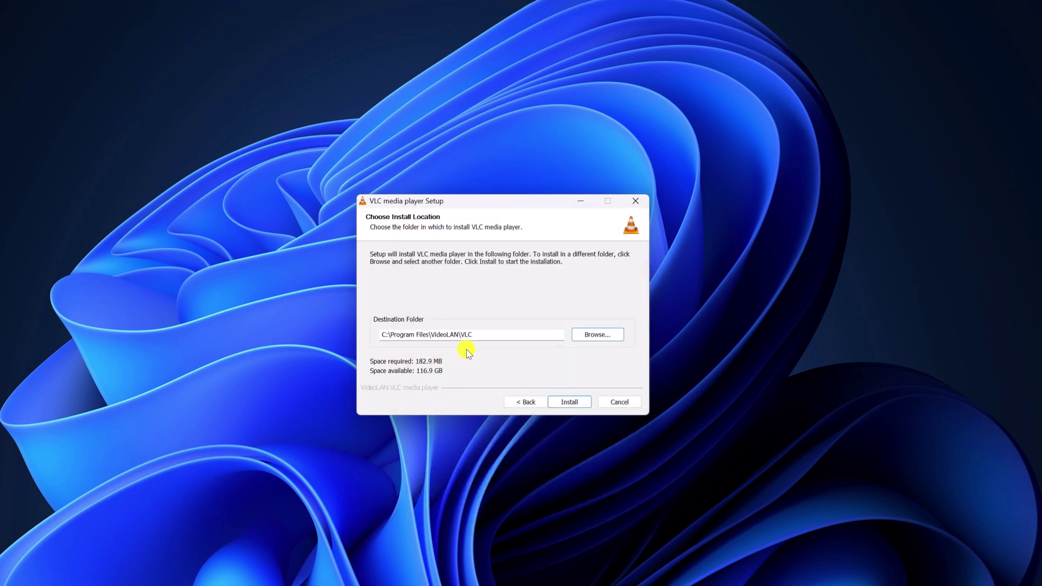
Step: Install VLC and finish setup with Run VLC media player checked
click(569, 401)
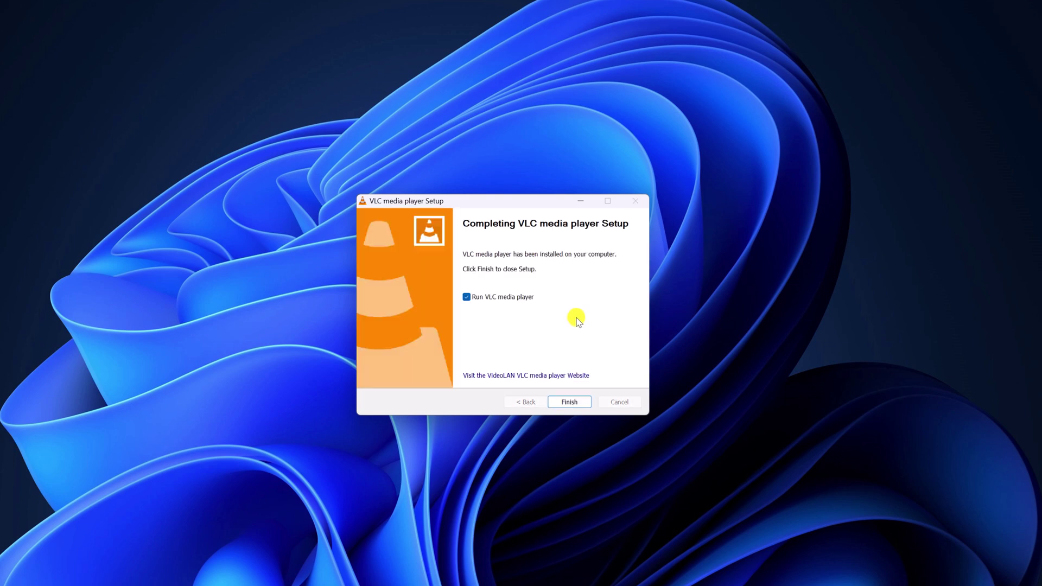
click(570, 402)
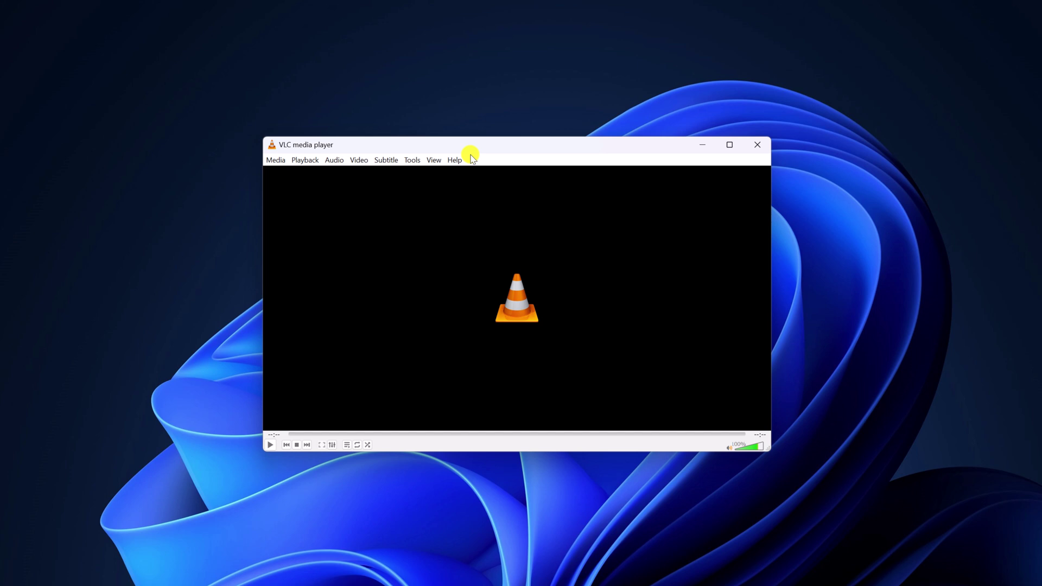
Step: Open Media > Open Disc and choose Blu-ray as the disc type
click(275, 160)
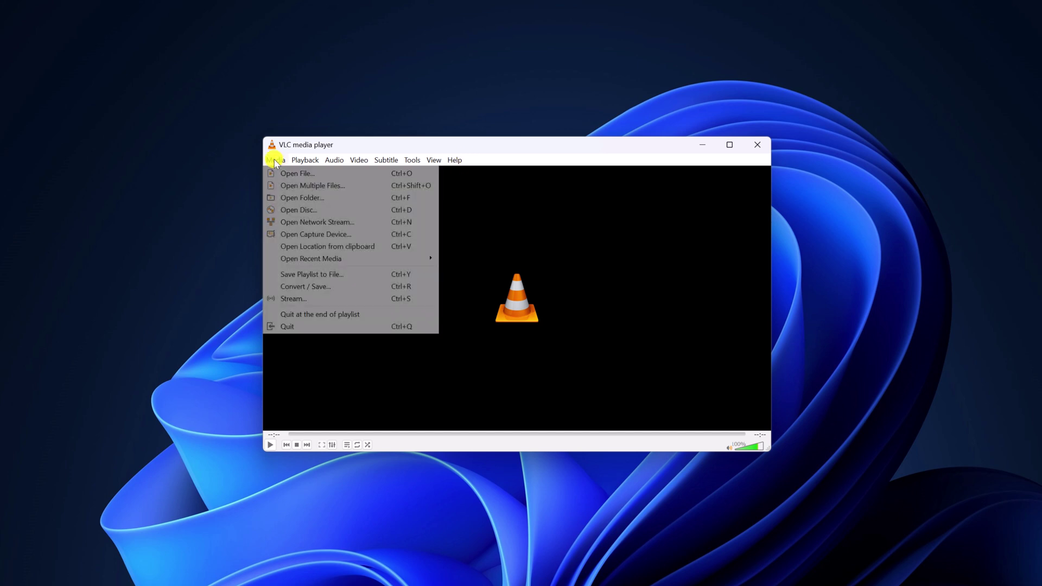
click(300, 210)
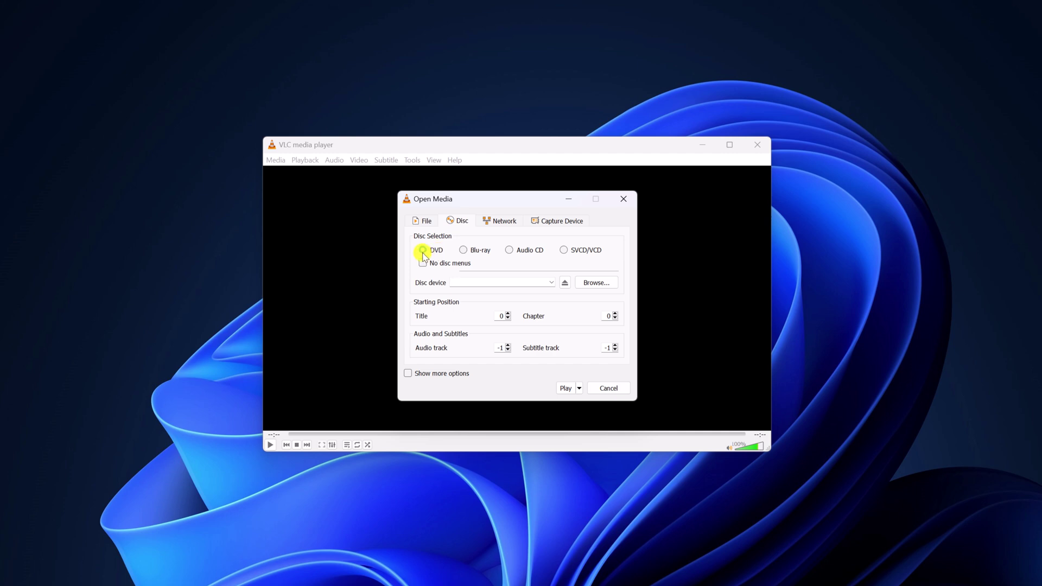
click(464, 251)
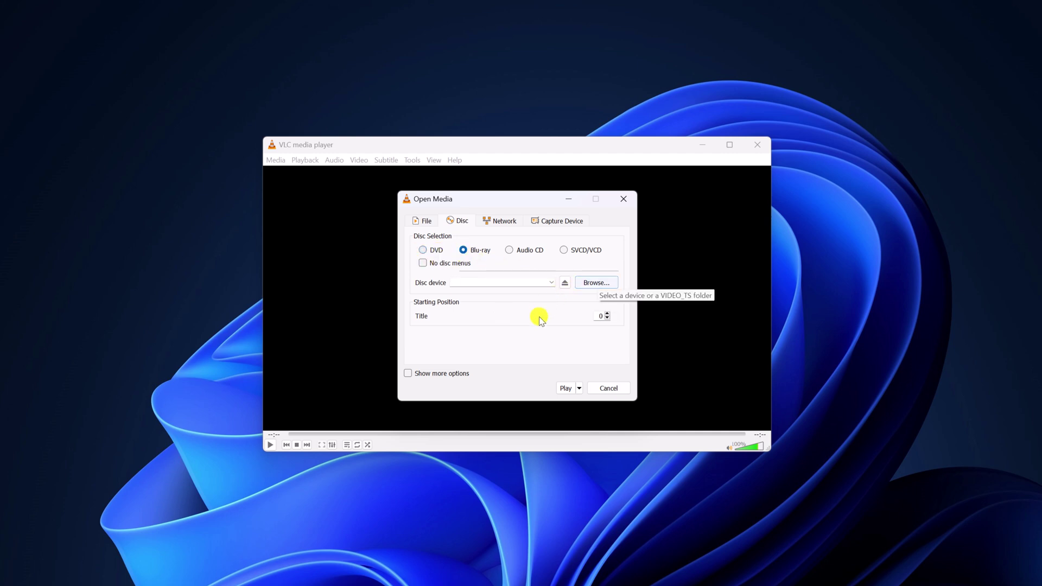